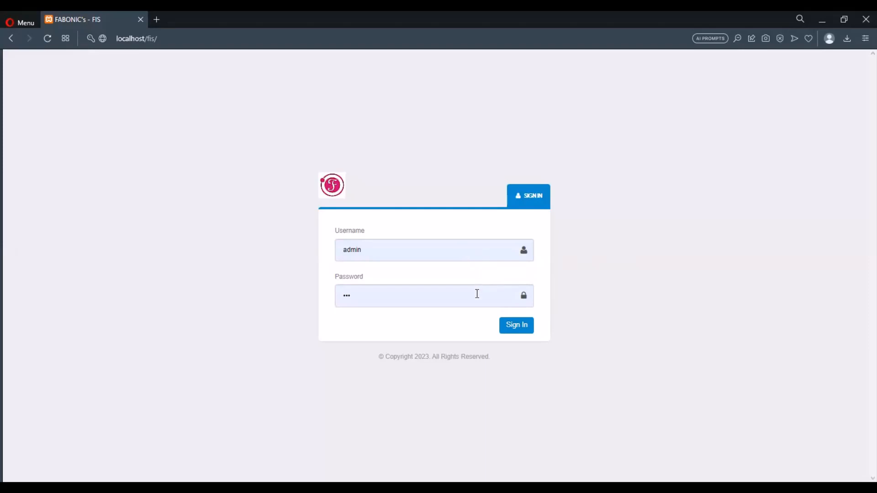
# Step: Sign in to FABONIC's FIS as the admin user to reach the Home dashboard
pyautogui.click(527, 328)
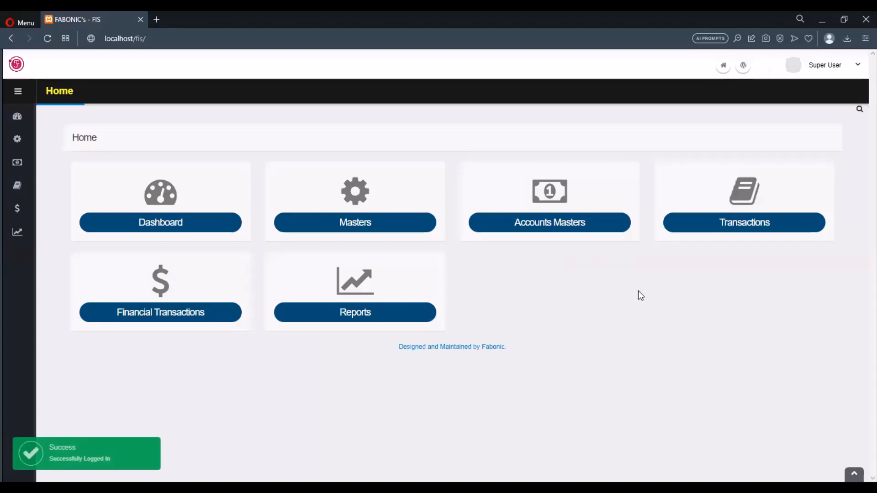
# Step: Open a blank Purchases entry form from Transactions > Purchases
pyautogui.click(677, 230)
pyautogui.scroll(-2, 550, 209)
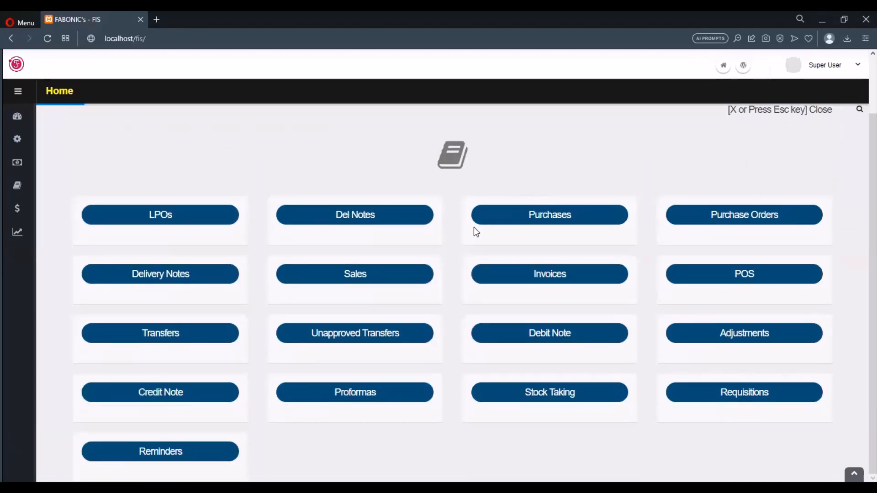
pyautogui.click(592, 220)
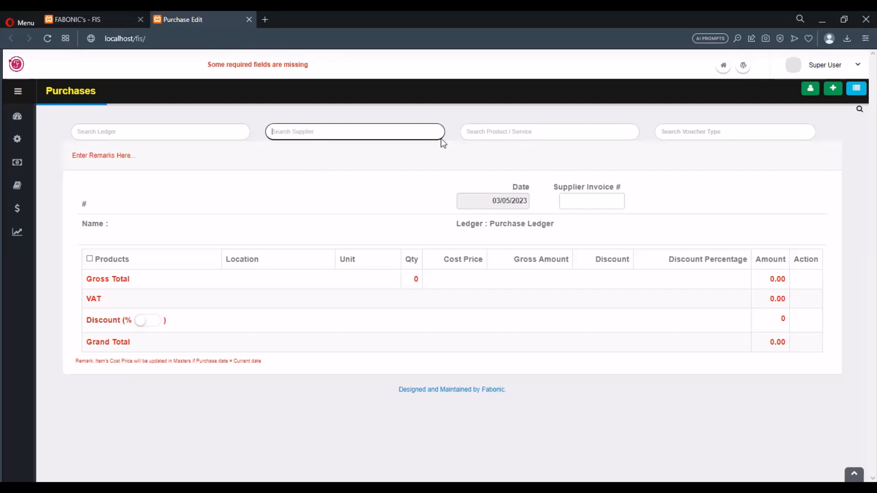
# Step: Set the supplier to 'supplier' and add an EXAMPLE PRODUCT line at 50.00
pyautogui.write('sup')
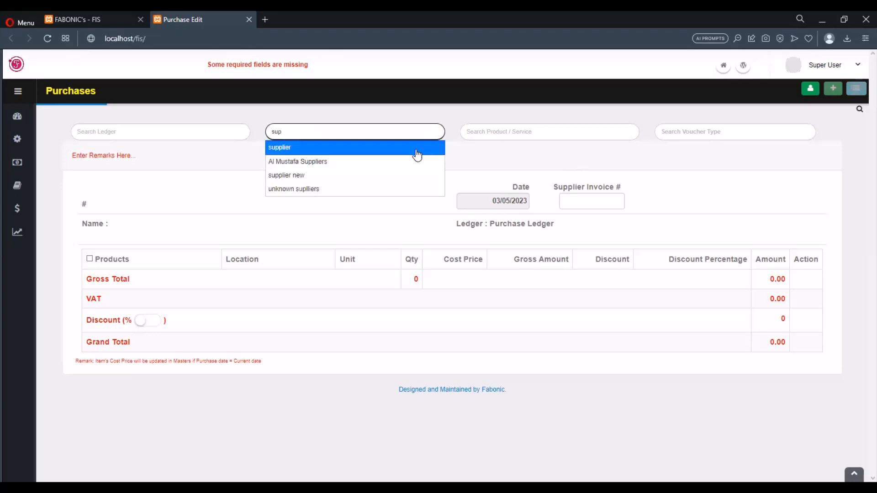
pyautogui.click(416, 148)
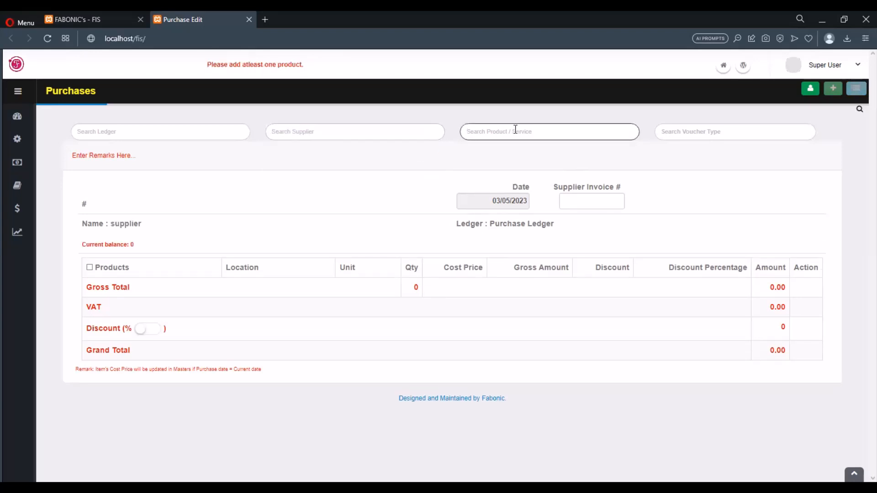
pyautogui.write('exa')
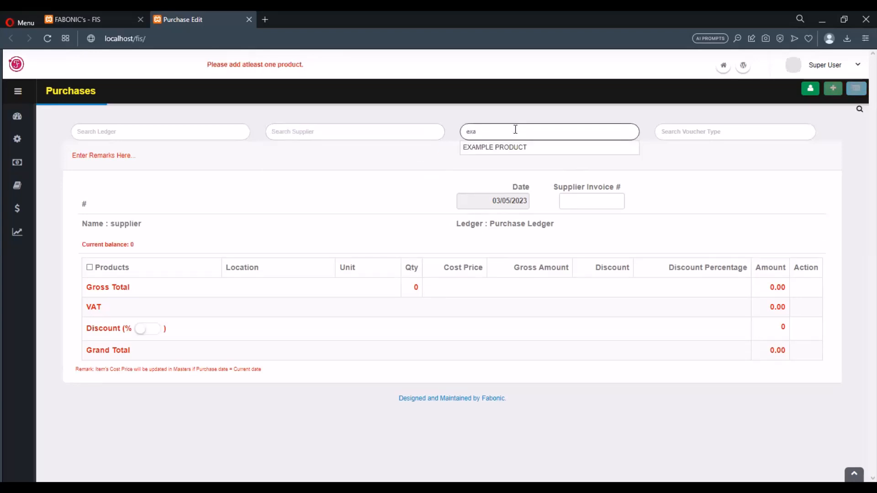
pyautogui.click(525, 148)
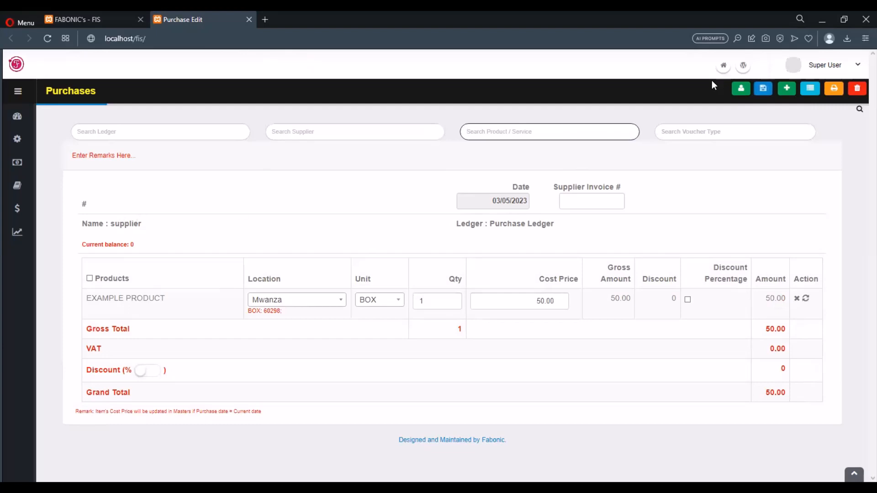
# Step: Create a new supplier named 'Test supplier' and assign it to the purchase
pyautogui.click(740, 89)
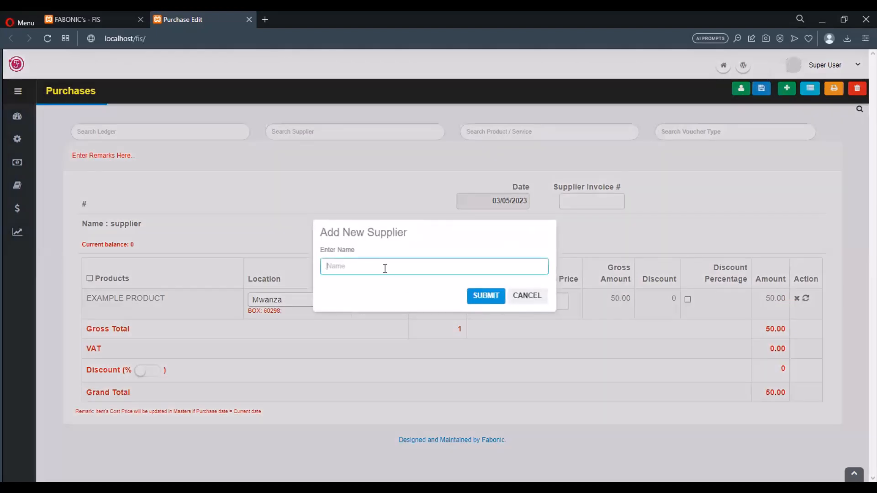
pyautogui.write('Test supplier')
pyautogui.click(477, 300)
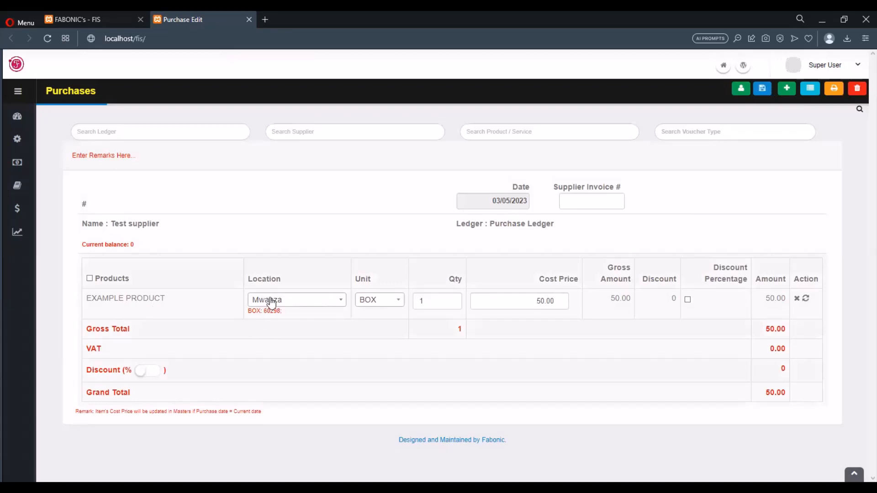
# Step: Keep the line at location Mwanza and unit BOX, and select the quantity to change it to 15
pyautogui.click(285, 304)
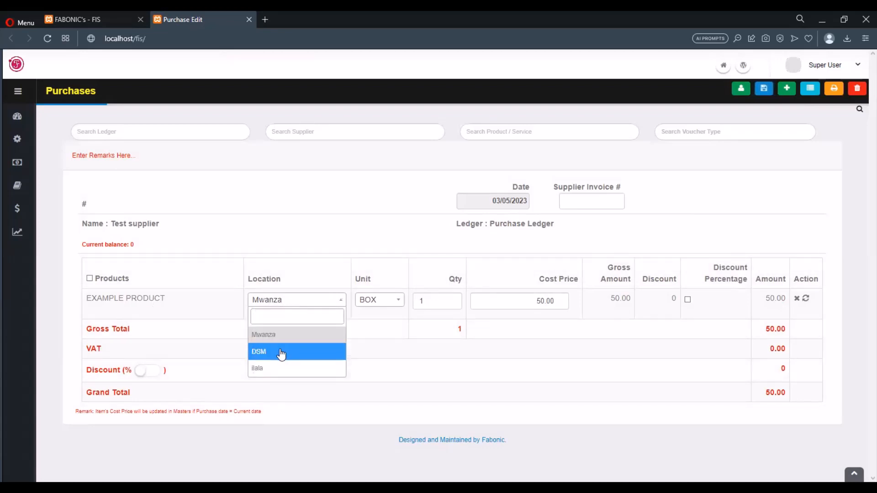
pyautogui.click(282, 352)
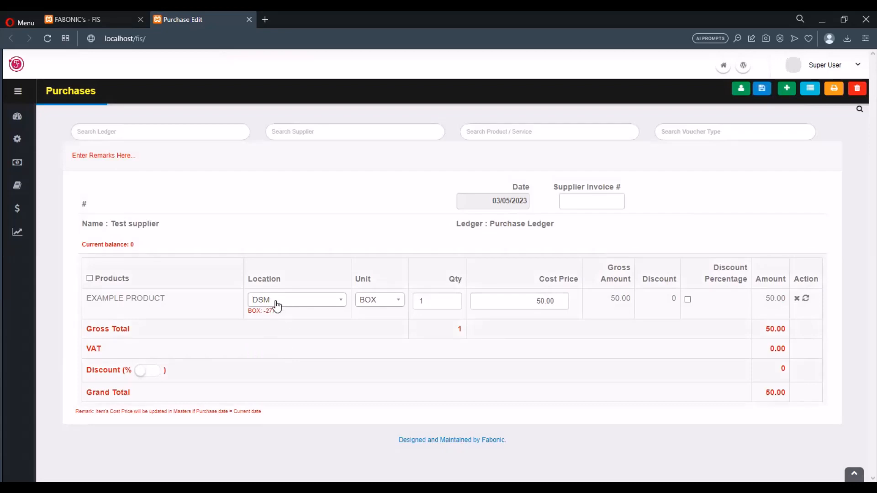
pyautogui.click(277, 302)
pyautogui.click(273, 337)
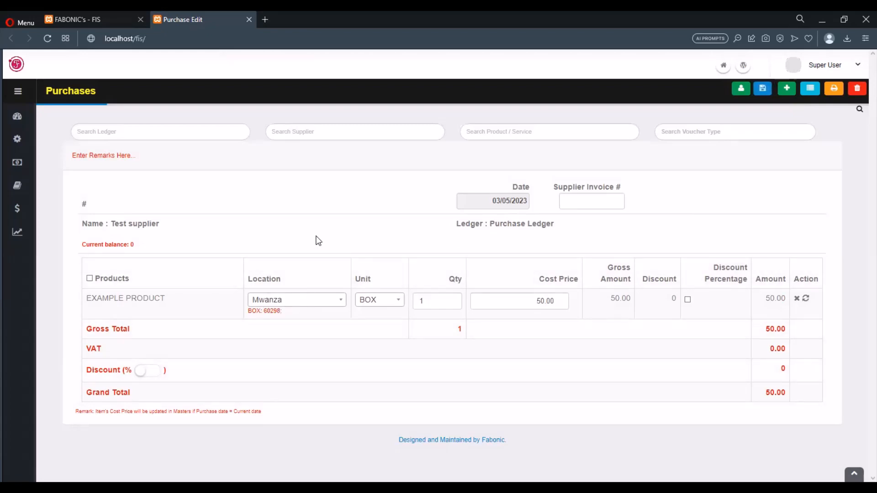
pyautogui.click(379, 306)
pyautogui.click(378, 307)
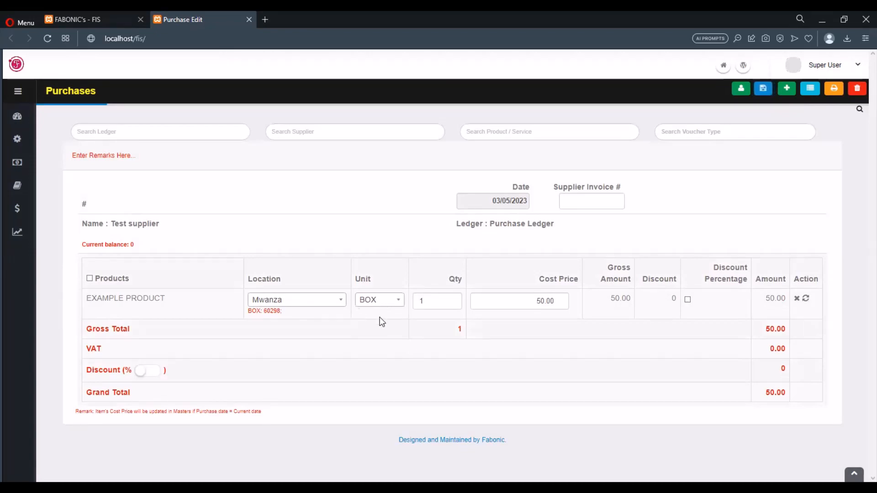
pyautogui.moveTo(427, 305); pyautogui.dragTo(410, 305)
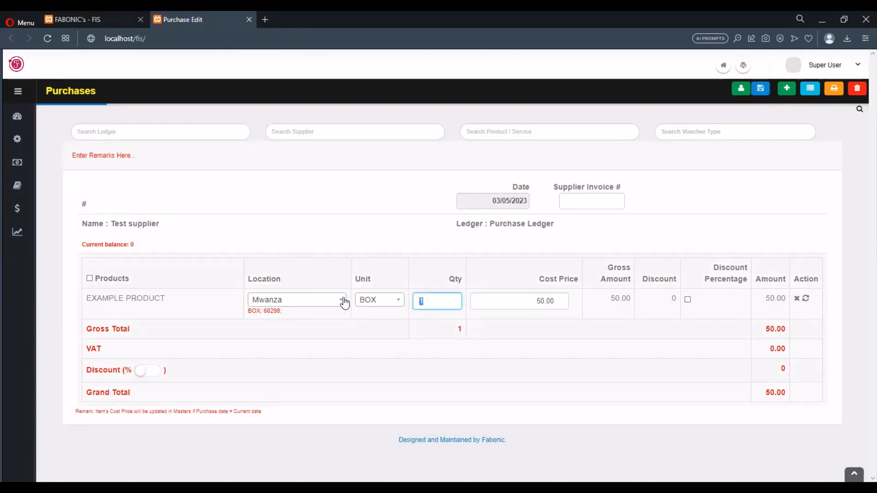
pyautogui.click(428, 302)
# Step: Apply the quantity of 15 so the line and grand total read 750.00
pyautogui.click(598, 254)
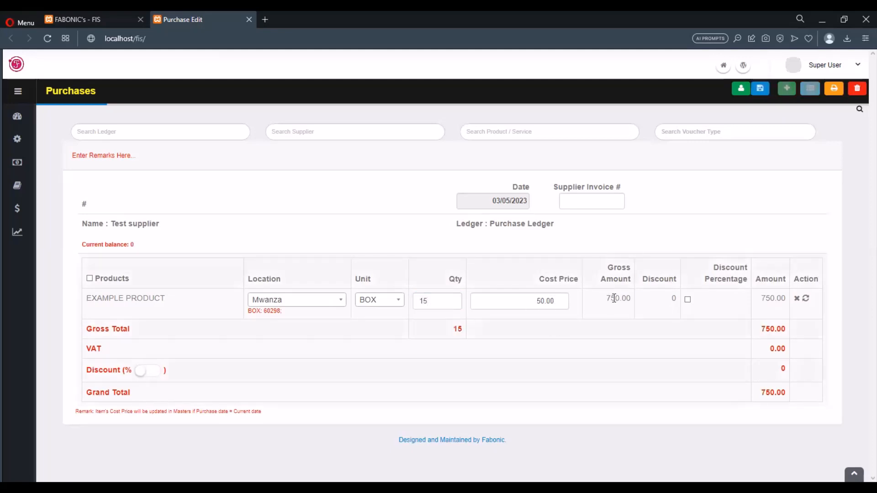
pyautogui.click(660, 300)
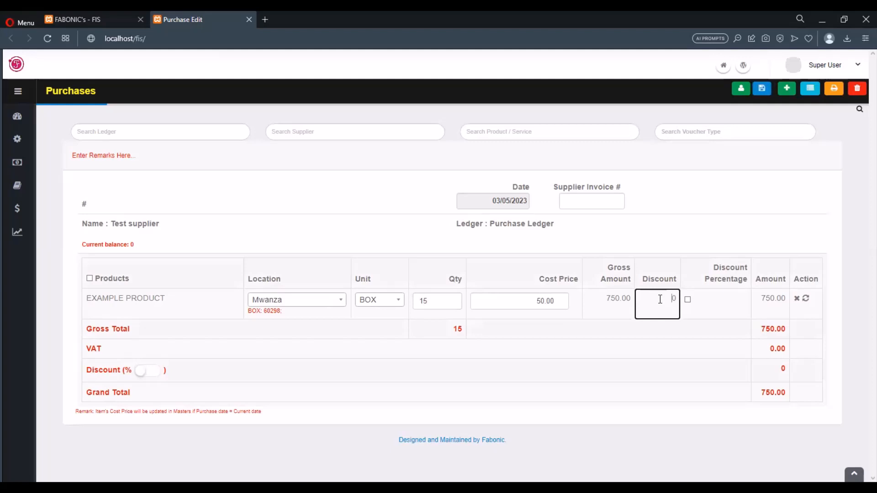
pyautogui.doubleClick(678, 298)
pyautogui.click(675, 245)
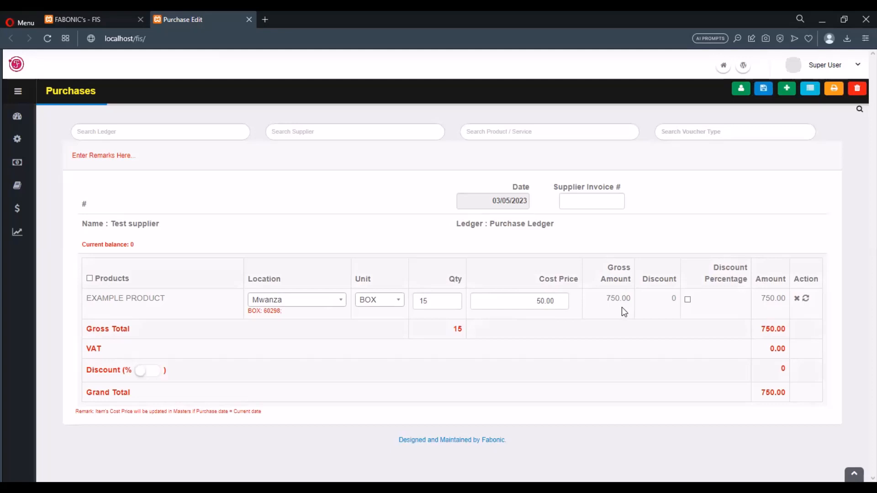
# Step: Try discount values 1 and 10 and the percentage option, then clear the discount back to 0
pyautogui.click(668, 300)
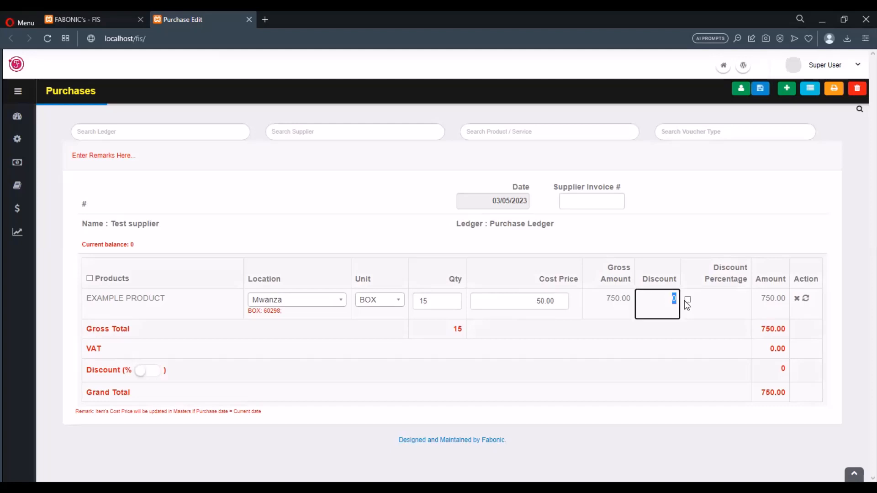
pyautogui.write('1')
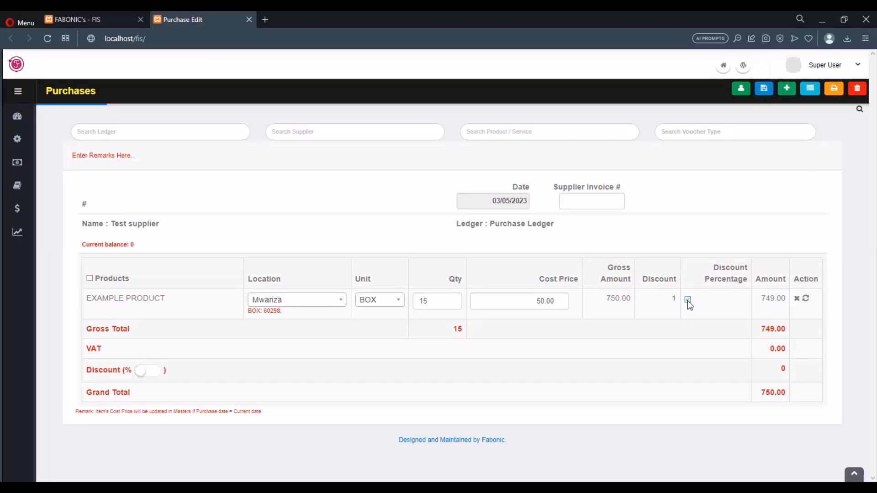
pyautogui.click(687, 299)
pyautogui.click(687, 299)
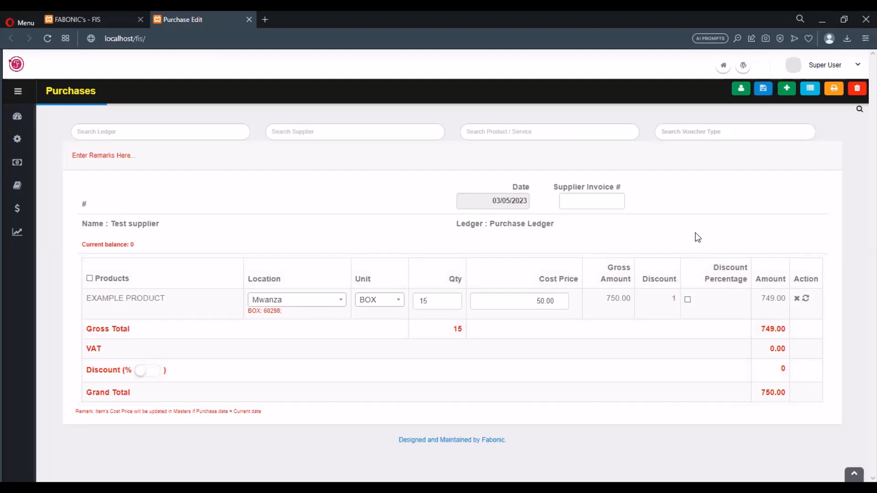
pyautogui.click(677, 301)
pyautogui.write('0')
pyautogui.click(714, 217)
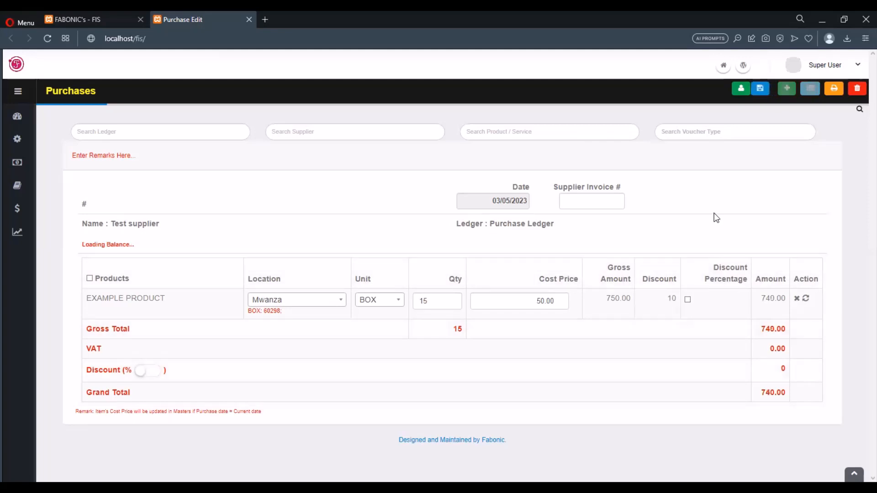
pyautogui.click(674, 298)
pyautogui.press('BackSpace')
pyautogui.press('BackSpace')
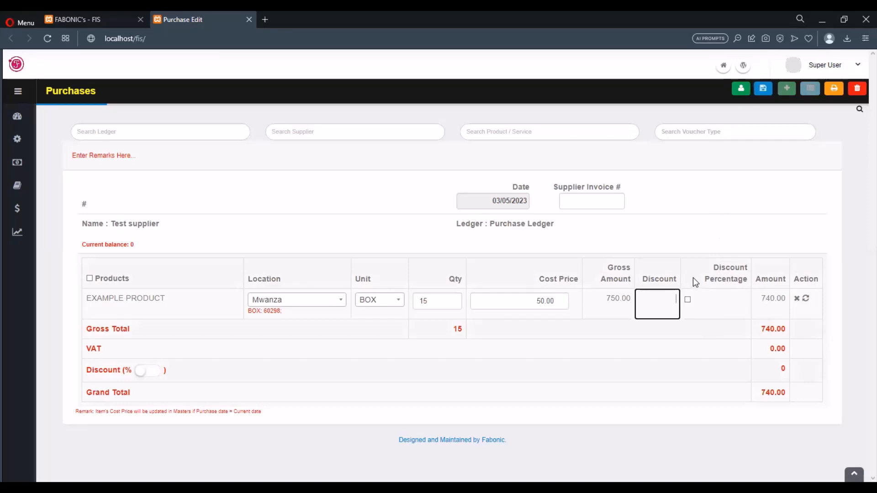
pyautogui.click(716, 229)
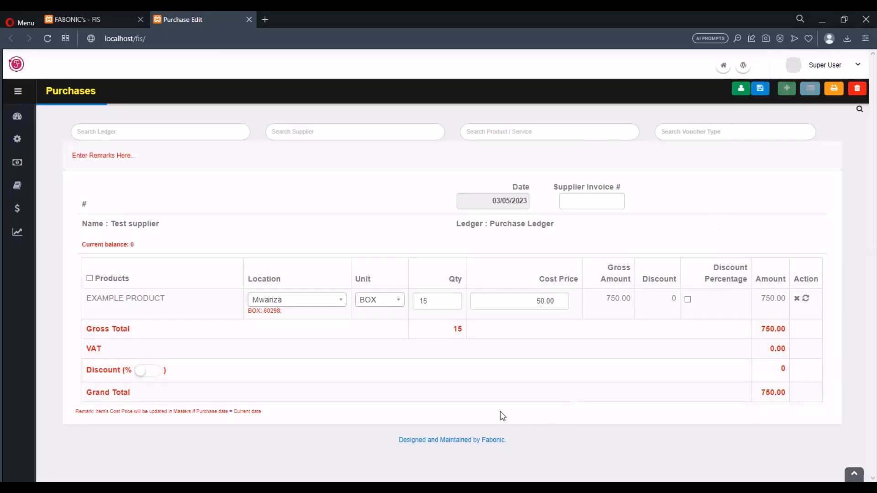
# Step: Save and confirm the purchase, recording it as purchase #14 totalling 750.00
pyautogui.click(763, 89)
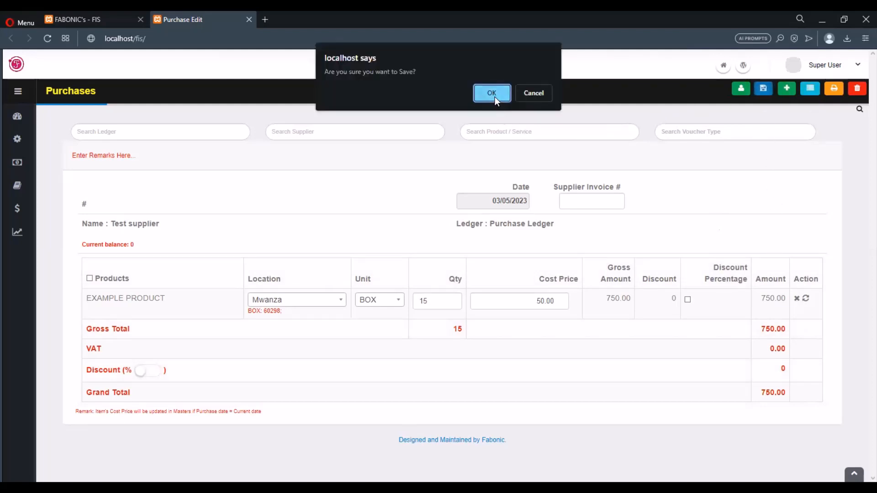
pyautogui.click(492, 94)
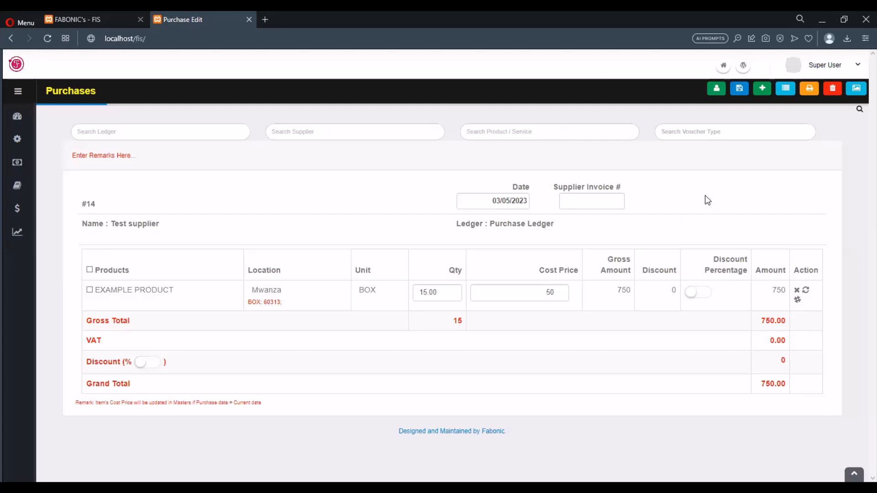
# Step: Change the quantity to 3 and save, lowering the grand total to 150.00
pyautogui.click(436, 293)
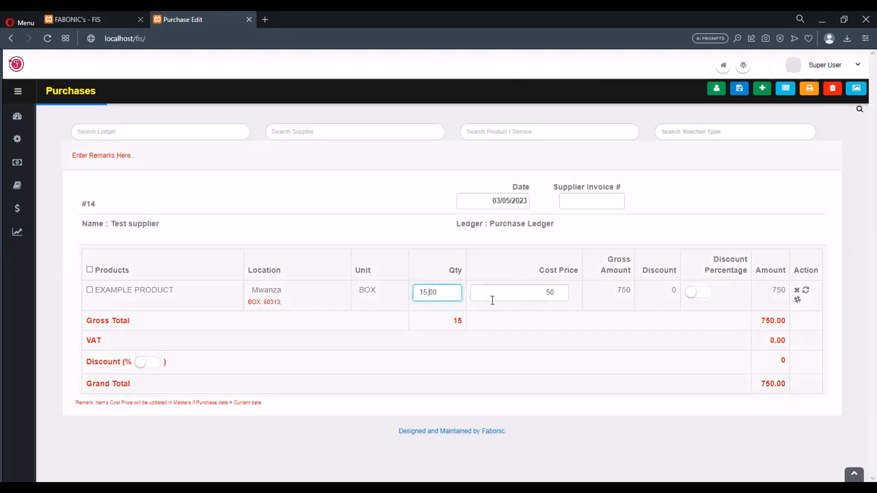
pyautogui.press('BackSpace')
pyautogui.press('BackSpace')
pyautogui.write('3')
pyautogui.click(644, 224)
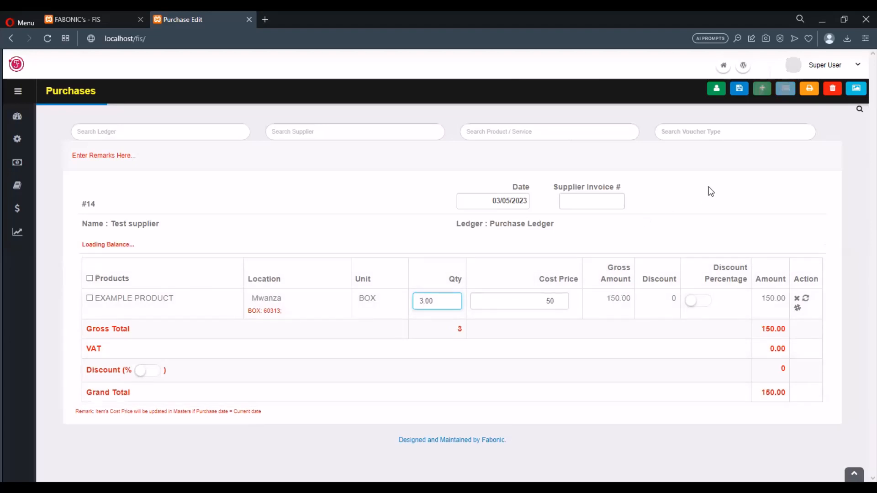
pyautogui.click(738, 91)
pyautogui.click(491, 94)
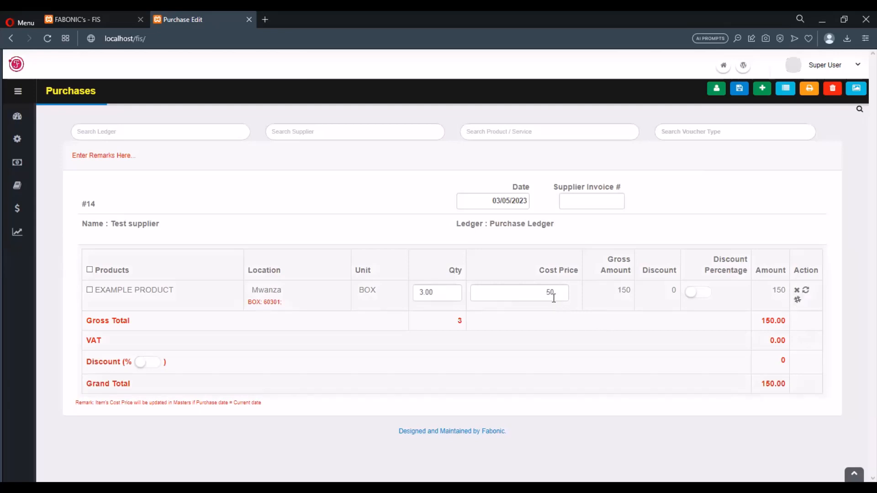
# Step: Open the product line's Serial Numbers page and reload it to clear the error
pyautogui.click(797, 301)
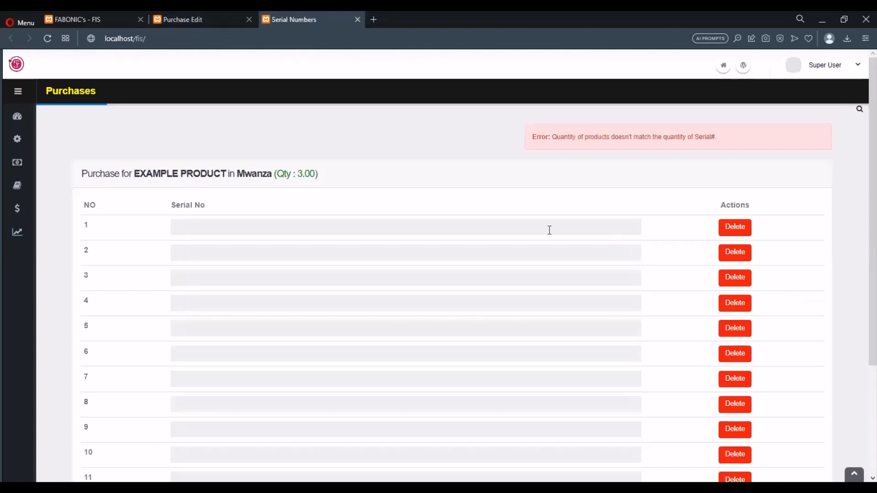
pyautogui.scroll(-3, 548, 229)
pyautogui.scroll(3, 548, 229)
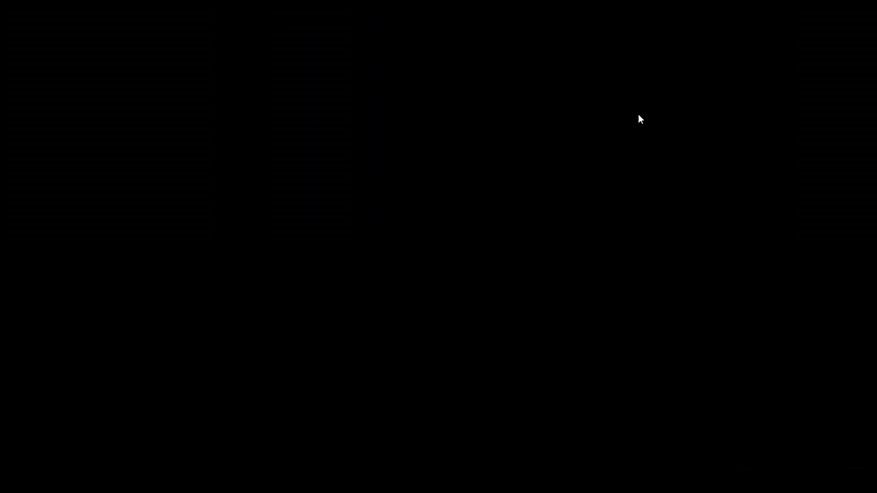
pyautogui.click(47, 39)
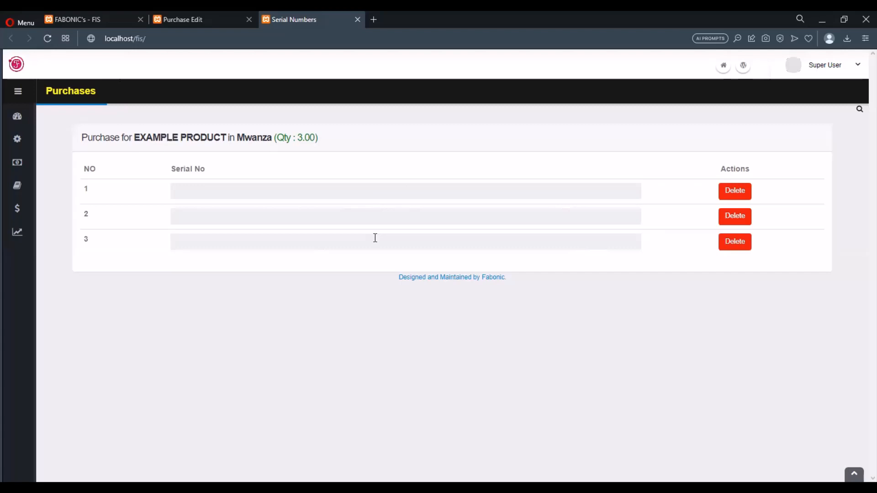
# Step: Enter serial numbers we2323, KI2331 and ZW423 for the three EXAMPLE PRODUCT units
pyautogui.click(386, 190)
pyautogui.write('we2323')
pyautogui.click(396, 213)
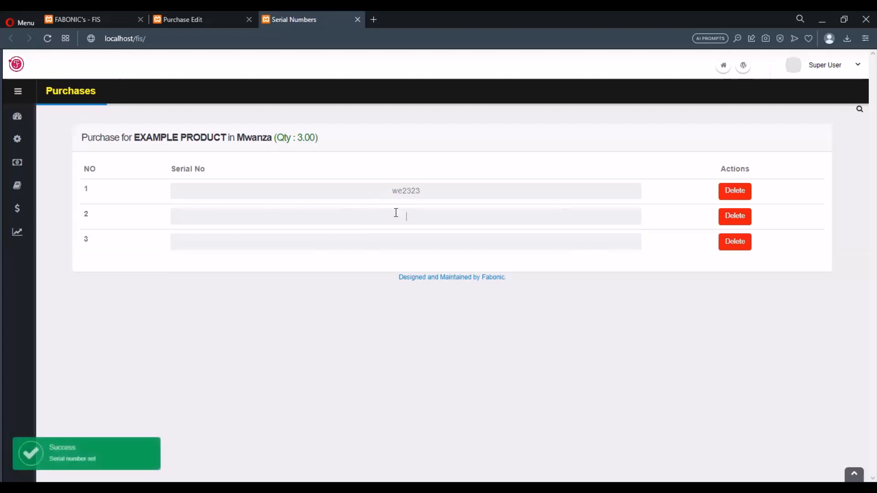
pyautogui.write('Kl')
pyautogui.write('233')
pyautogui.write('ZW')
pyautogui.write('423')
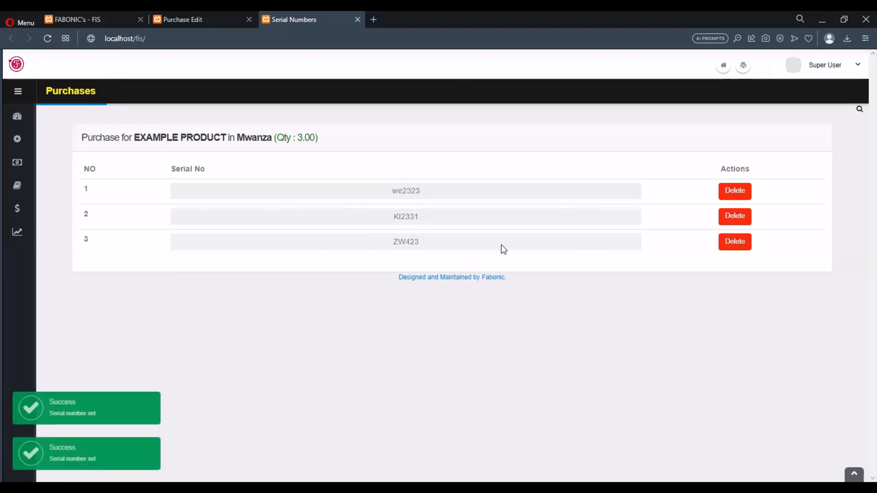
# Step: Close the Serial Numbers tab and go to the Purchase List
pyautogui.click(358, 20)
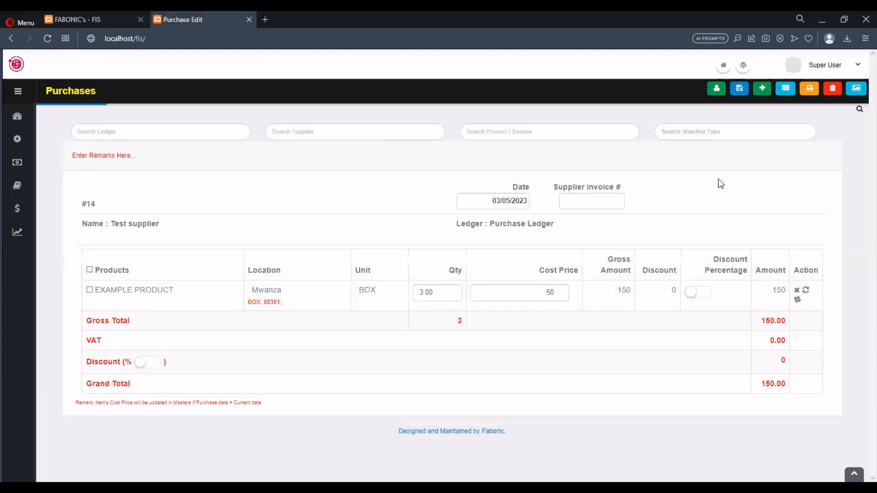
pyautogui.click(784, 89)
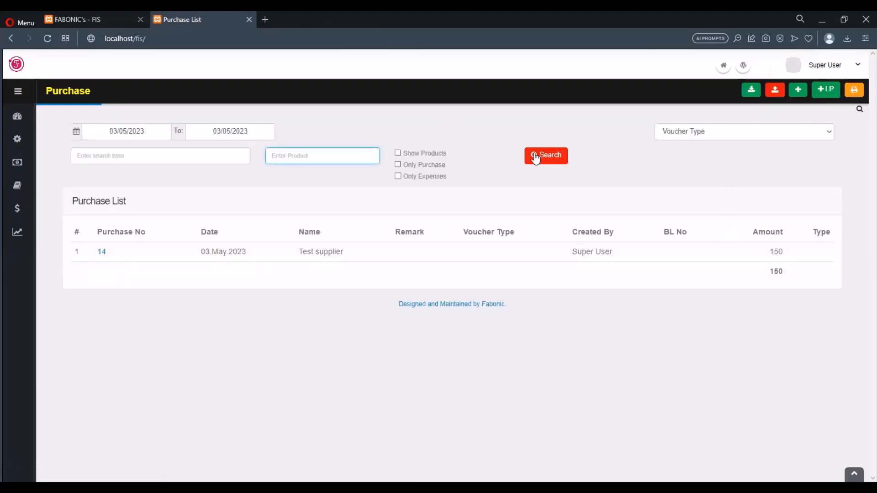
pyautogui.moveTo(210, 274)
pyautogui.moveTo(159, 257)
# Step: Search the purchase list with Show Products on, then off, to show purchase 14 at 150.00
pyautogui.click(398, 154)
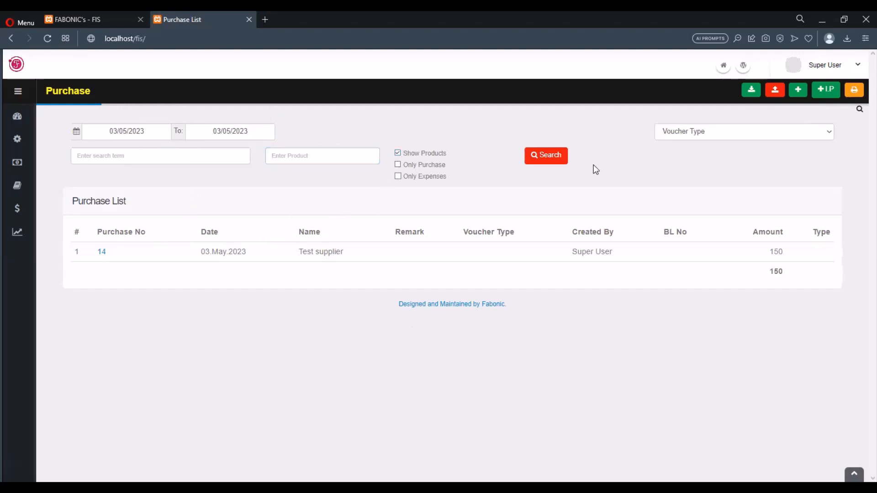
pyautogui.click(563, 162)
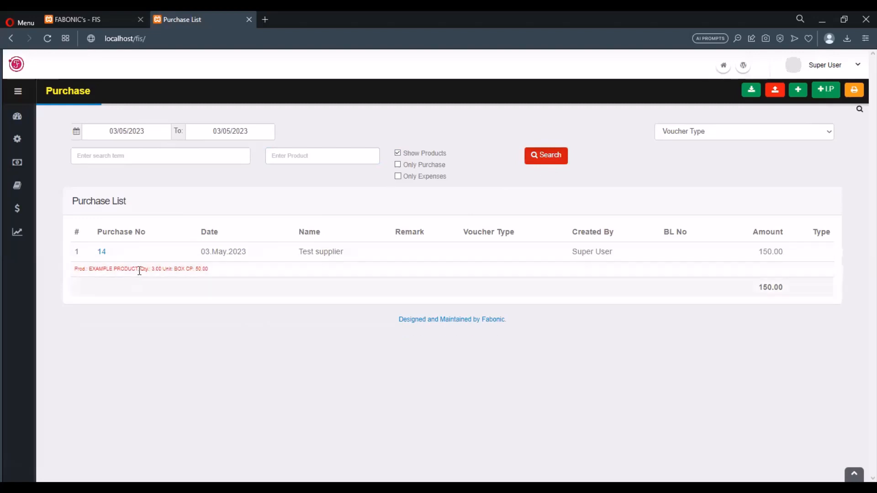
pyautogui.click(398, 153)
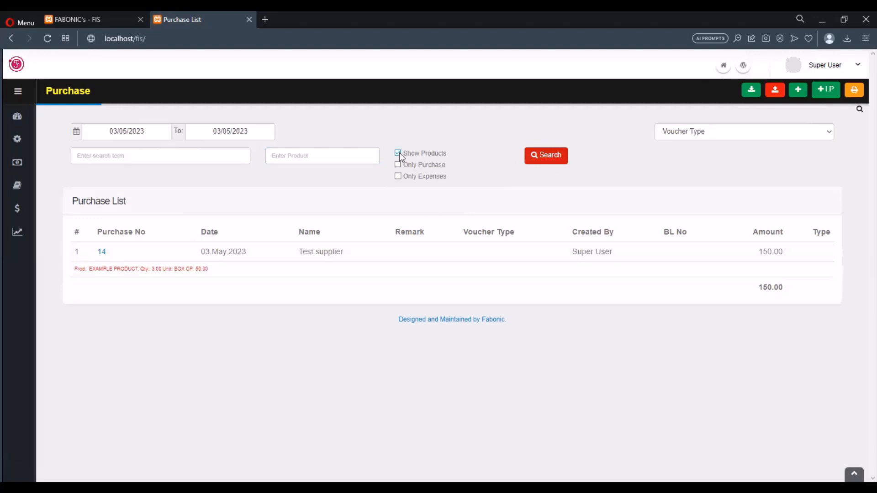
pyautogui.click(544, 161)
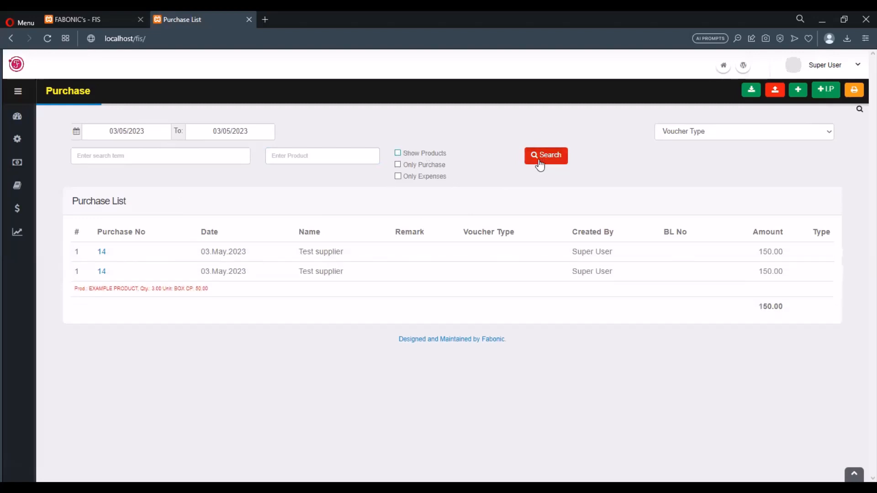
# Step: Reload the purchase list and start a new payment for purchase 14
pyautogui.click(48, 37)
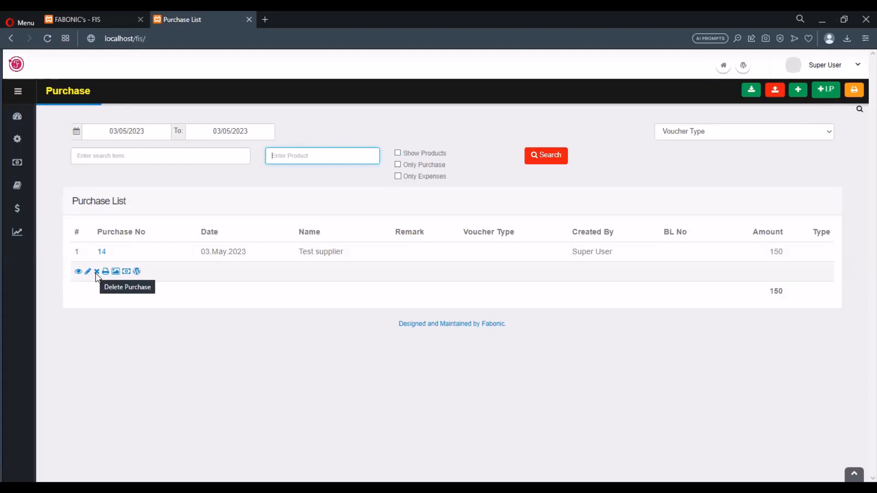
pyautogui.click(125, 274)
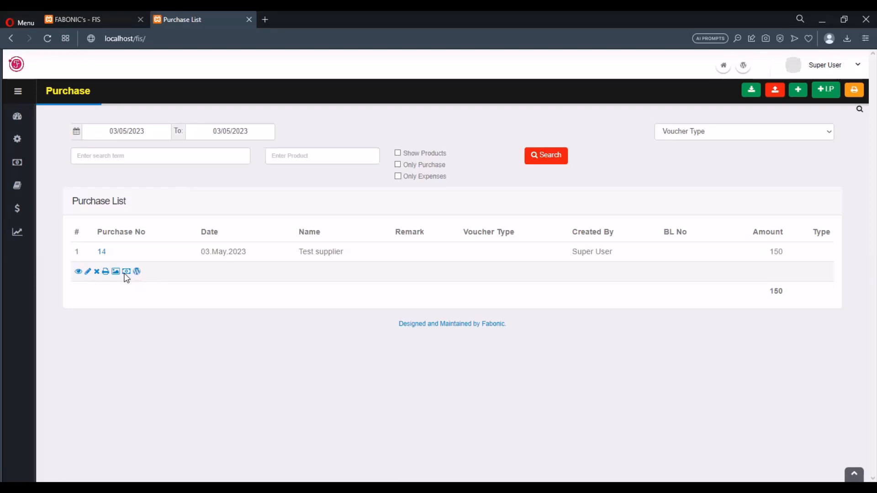
pyautogui.click(126, 272)
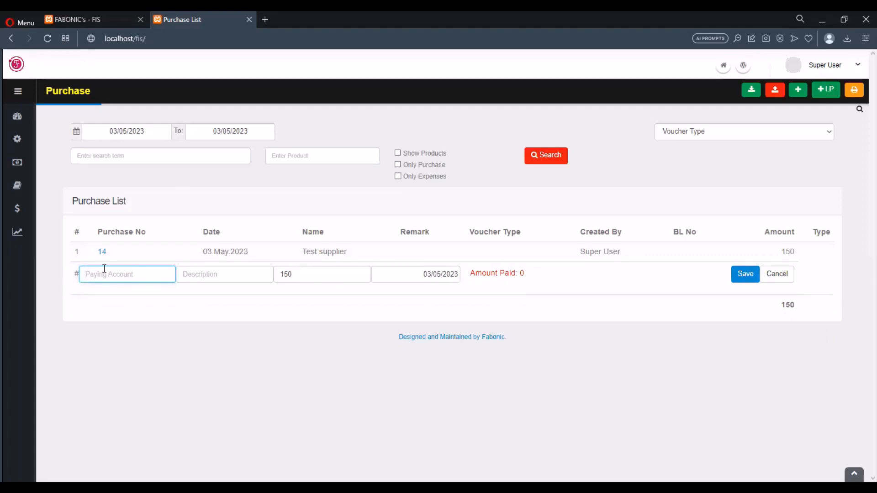
# Step: Record a 150 payment from CASH ONLY described as 'Purchases payments', then save and confirm
pyautogui.write('CASH')
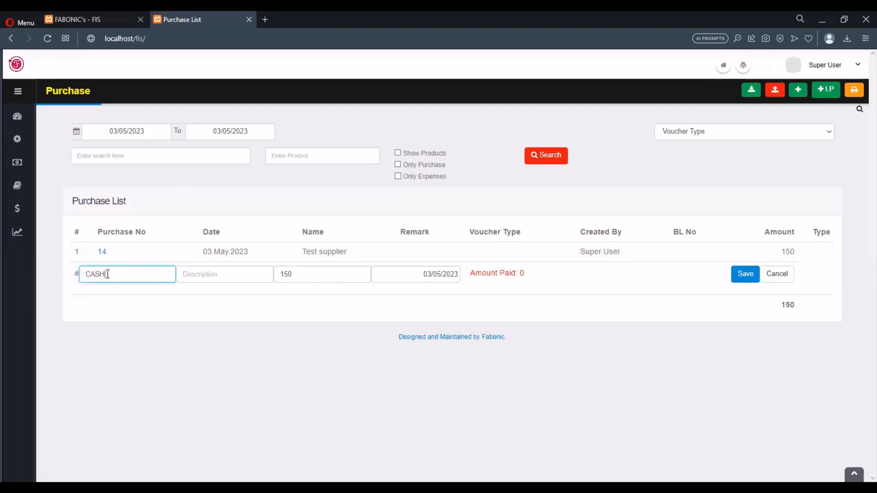
pyautogui.click(111, 290)
pyautogui.click(205, 275)
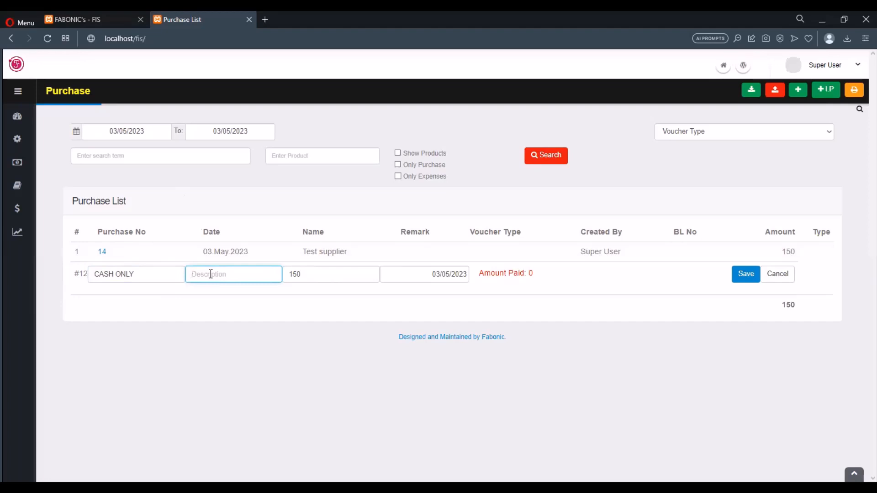
pyautogui.write('Purchases payments')
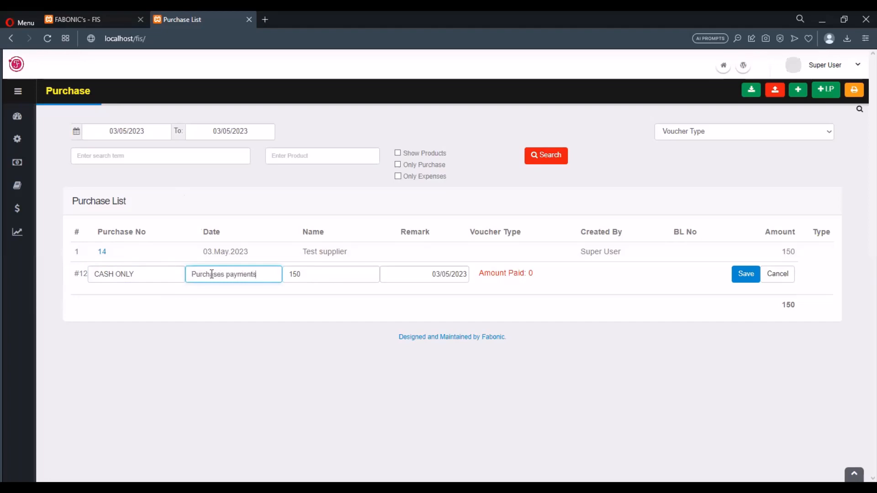
pyautogui.click(341, 276)
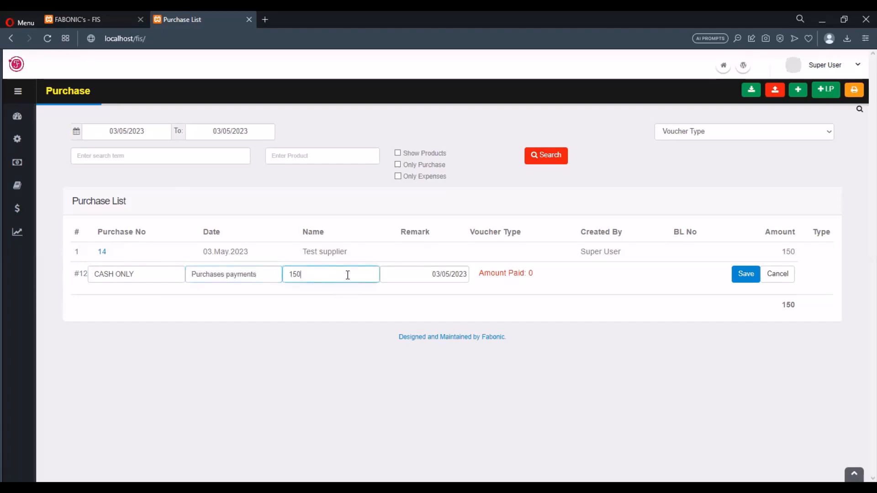
pyautogui.click(739, 277)
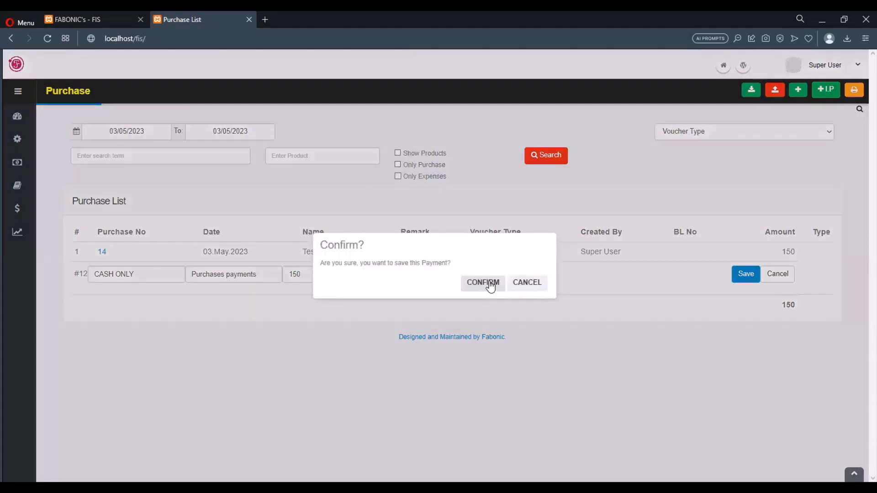
pyautogui.click(490, 283)
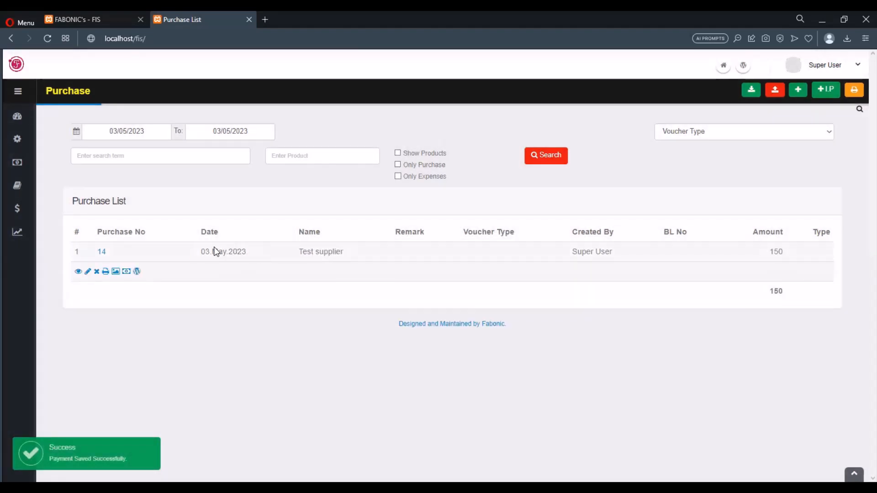
pyautogui.click(128, 273)
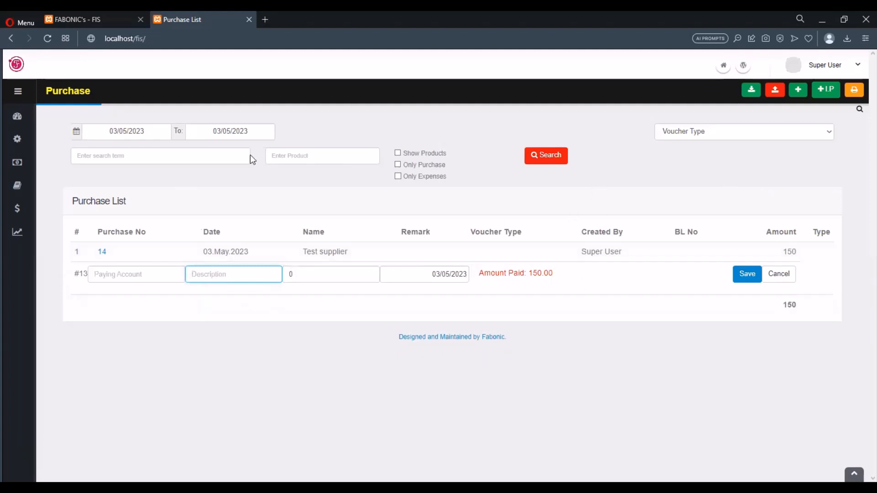
pyautogui.click(46, 40)
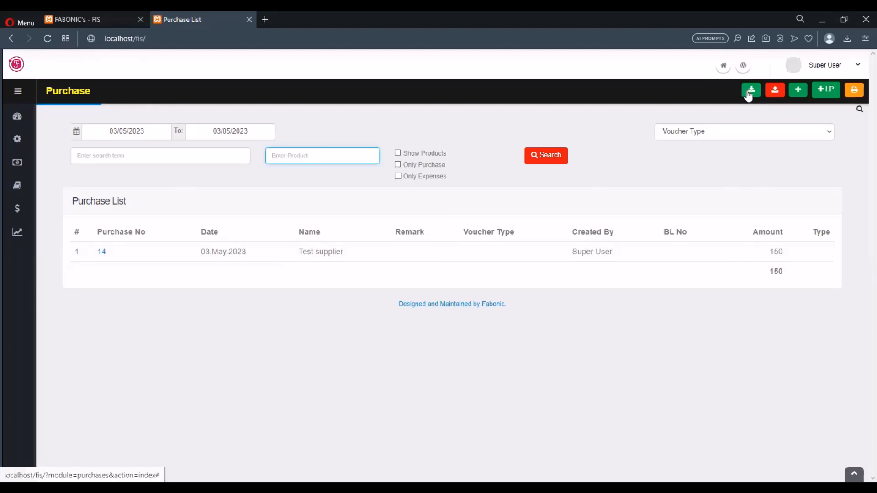
# Step: Open the CSV purchase upload panel, browse suppliers without choosing, and download the purchase list template
pyautogui.click(776, 96)
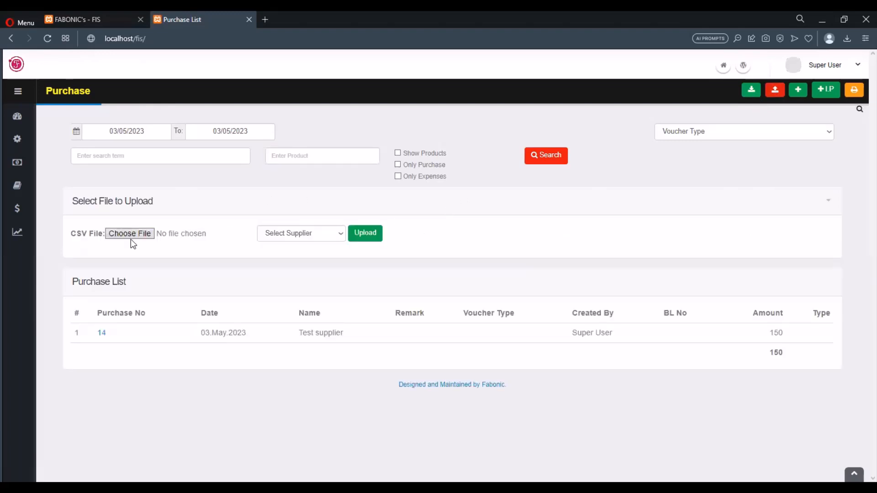
pyautogui.click(303, 243)
pyautogui.click(304, 245)
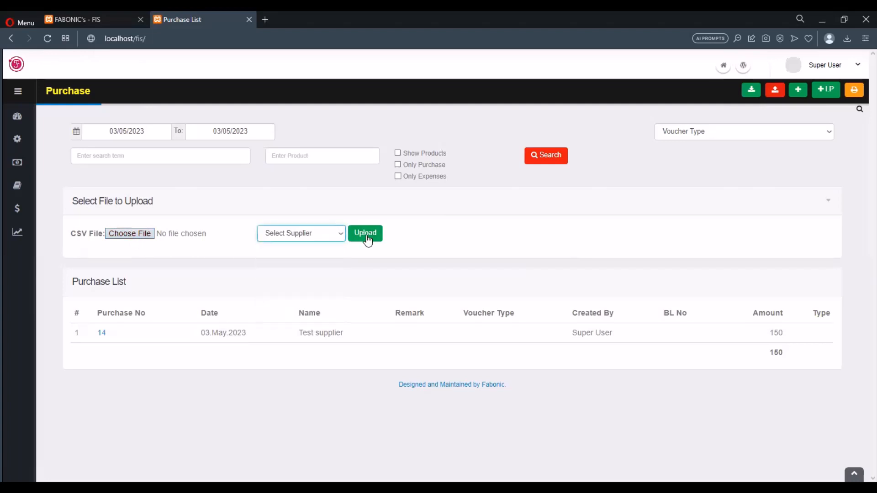
pyautogui.click(752, 95)
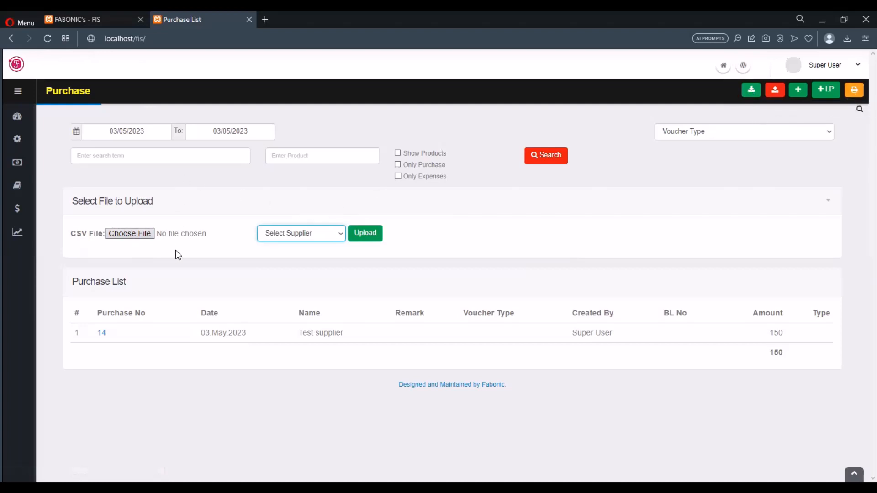
pyautogui.moveTo(113, 362)
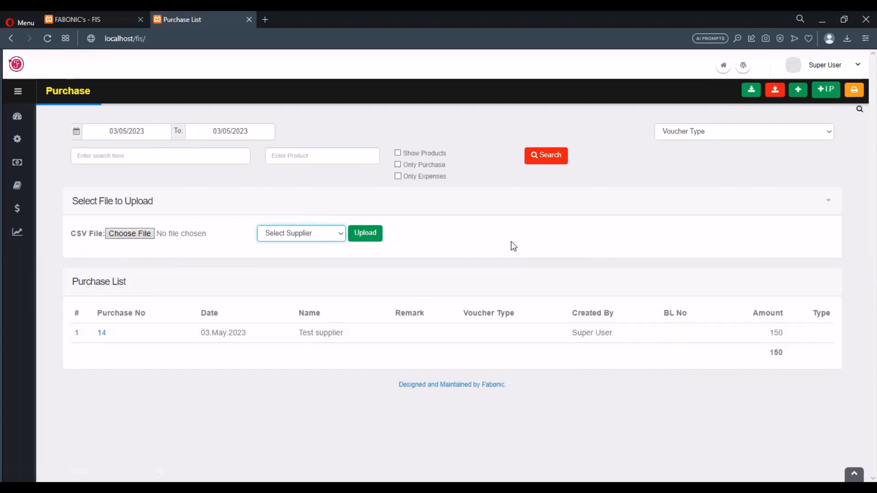